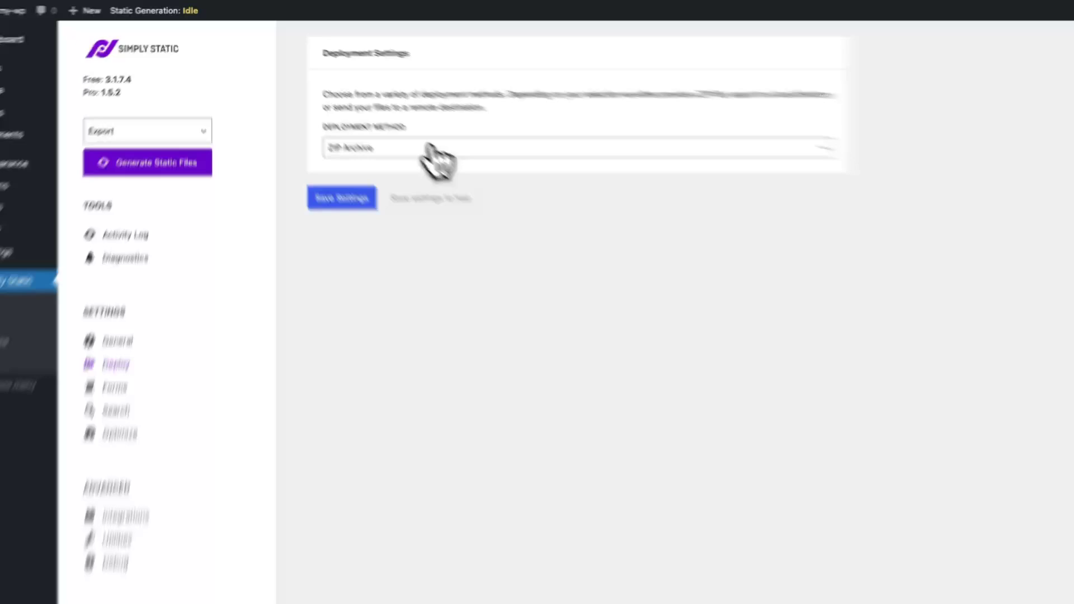
# - Choose Bunny CDN as Simply Static's deployment method and switch to the bunny.net dashboard
pyautogui.click(436, 158)
pyautogui.click(514, 370)
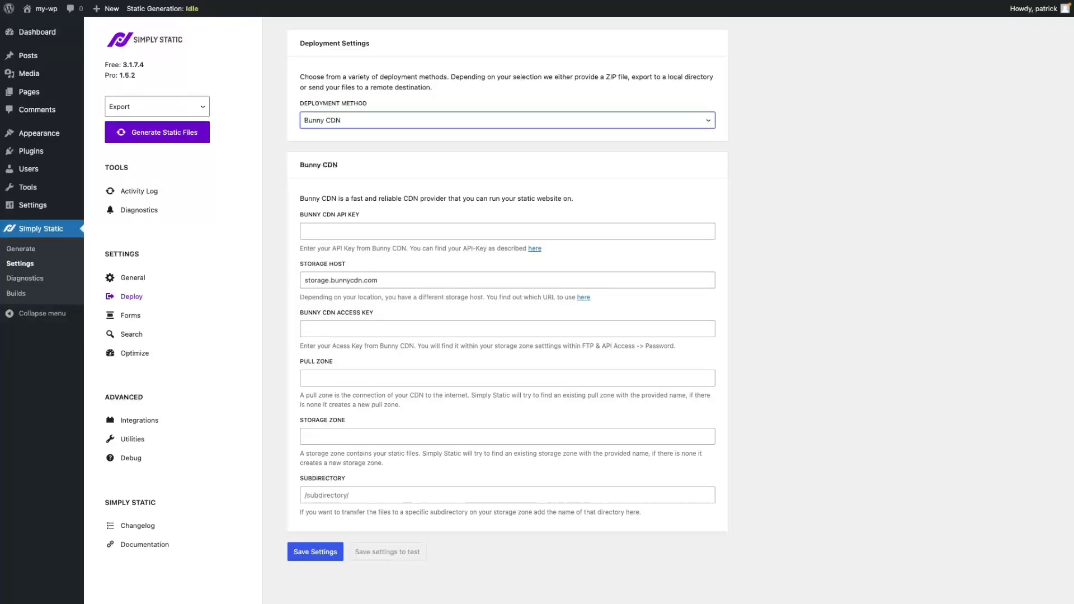
pyautogui.hotkey('alt', 'Tab')
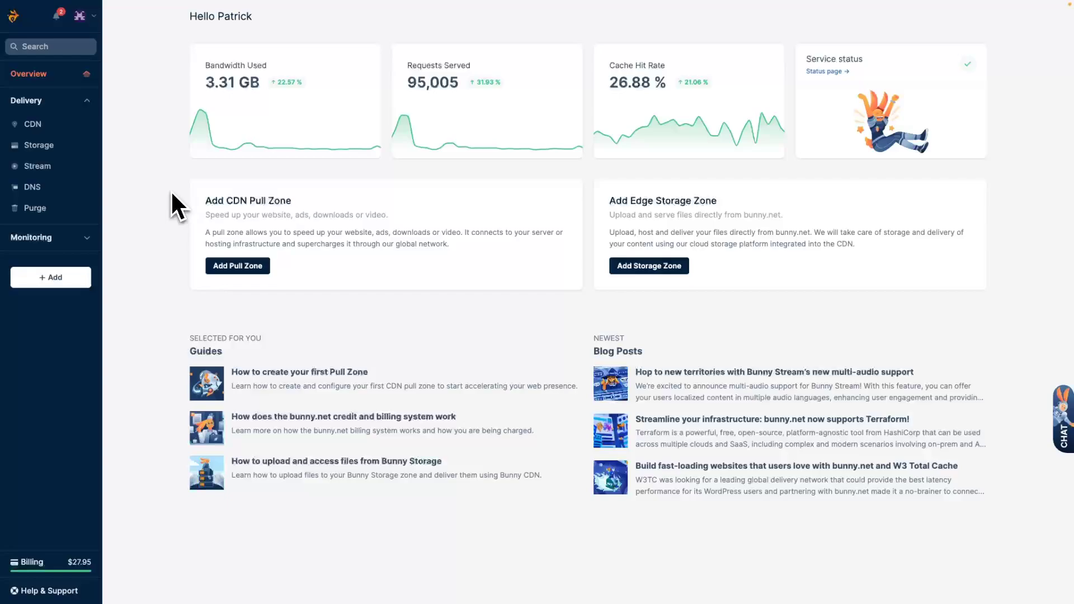
# - Add a storage zone named mywpstatic with GEO replication disabled
pyautogui.click(39, 145)
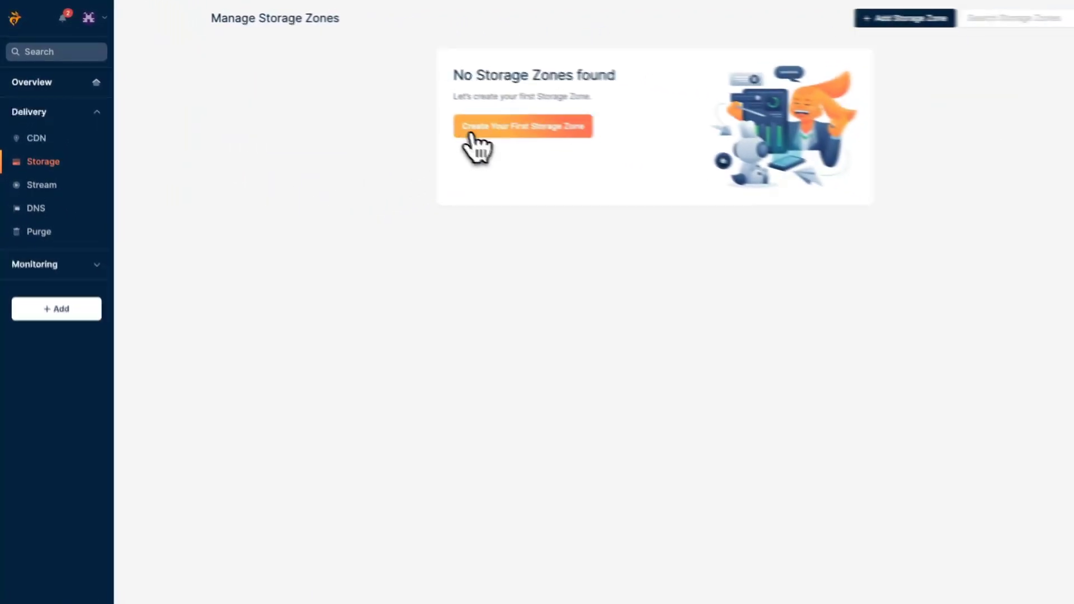
pyautogui.click(470, 122)
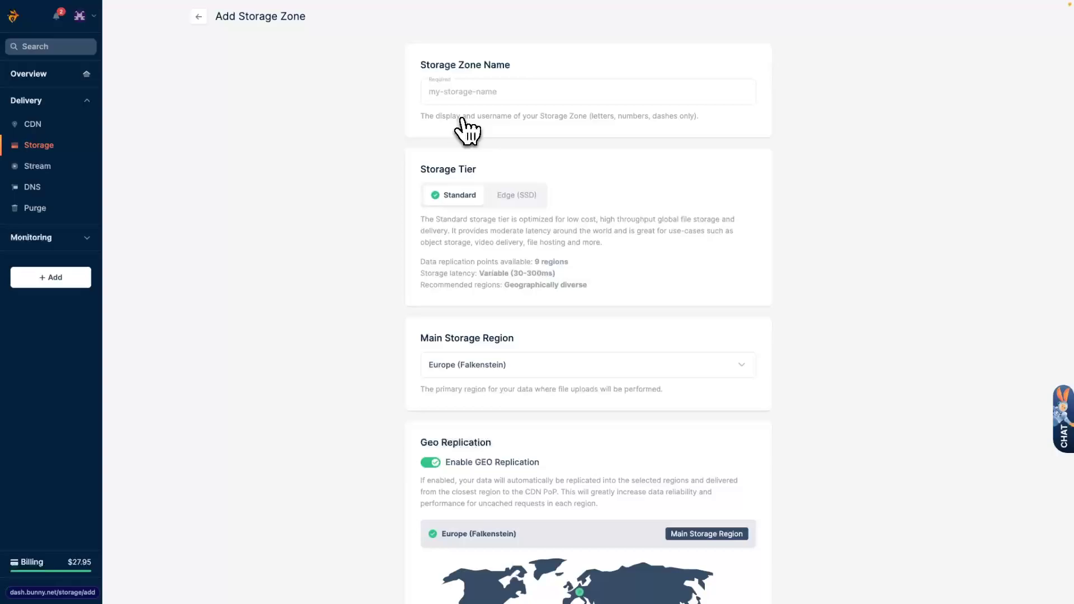
pyautogui.click(470, 94)
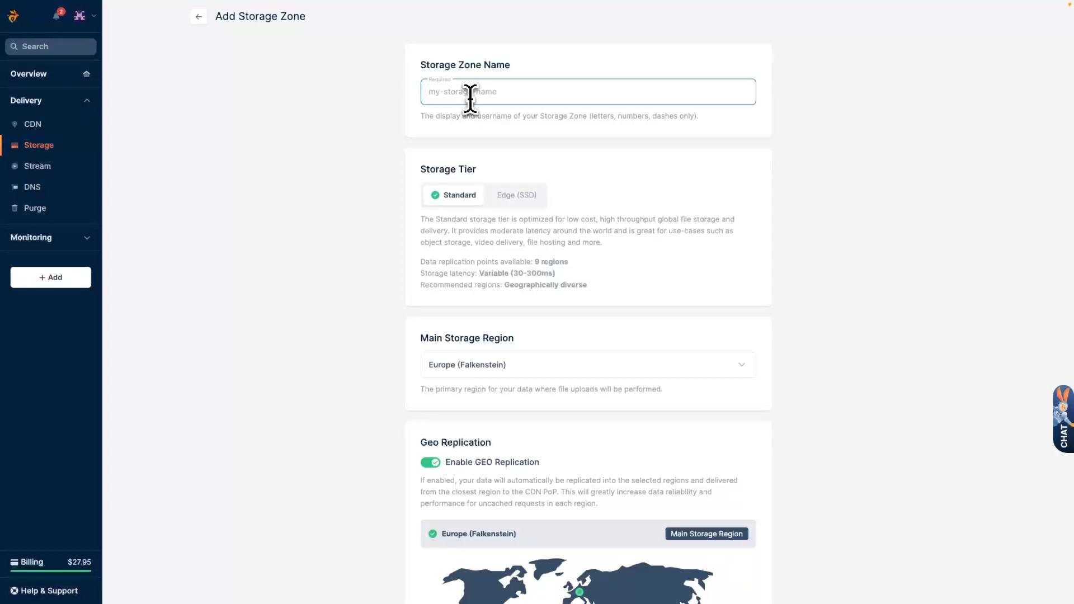
pyautogui.write('mywpstatic')
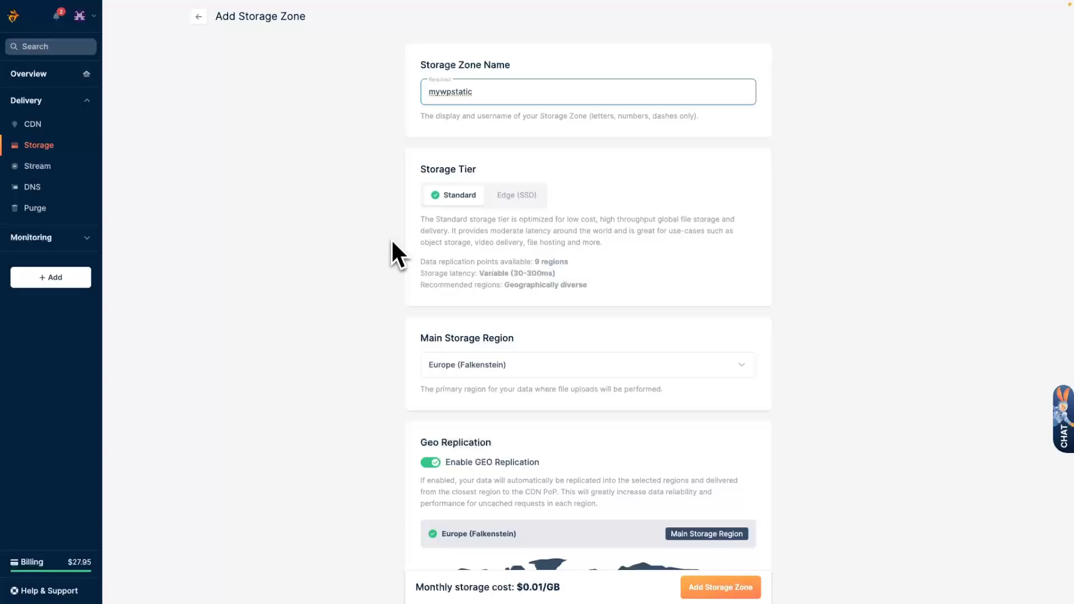
pyautogui.scroll(-2, 391, 239)
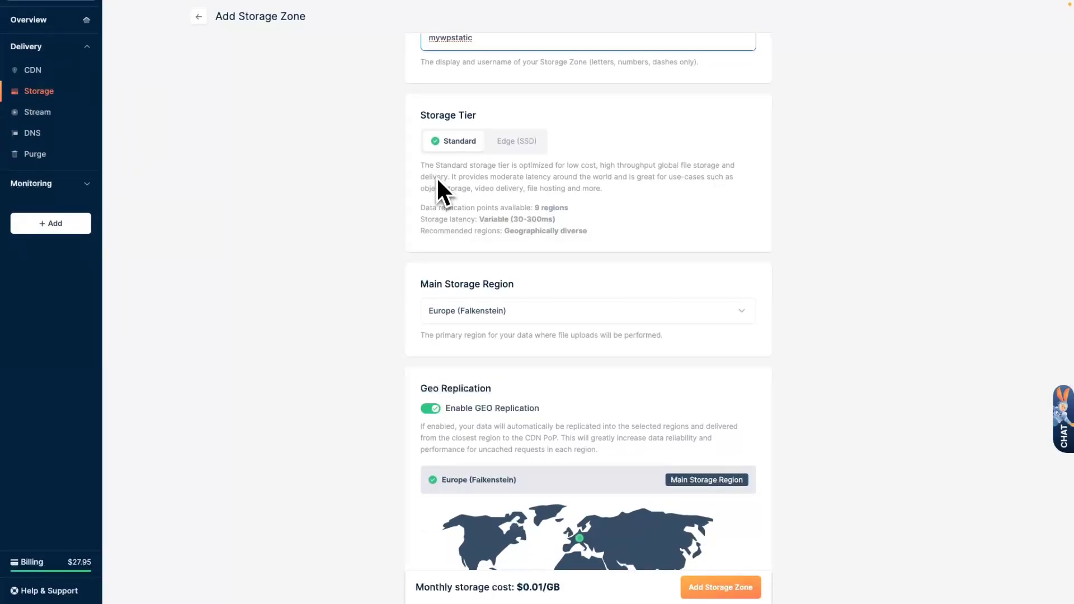
pyautogui.scroll(-3, 435, 180)
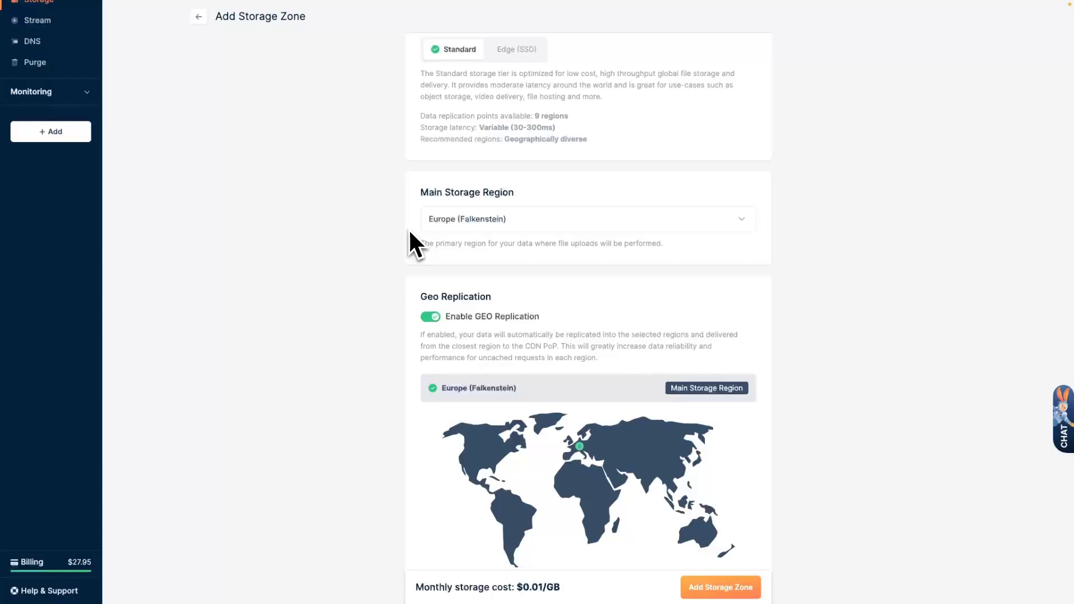
pyautogui.scroll(-1, 409, 229)
pyautogui.scroll(-1, 409, 229)
pyautogui.scroll(-1, 409, 228)
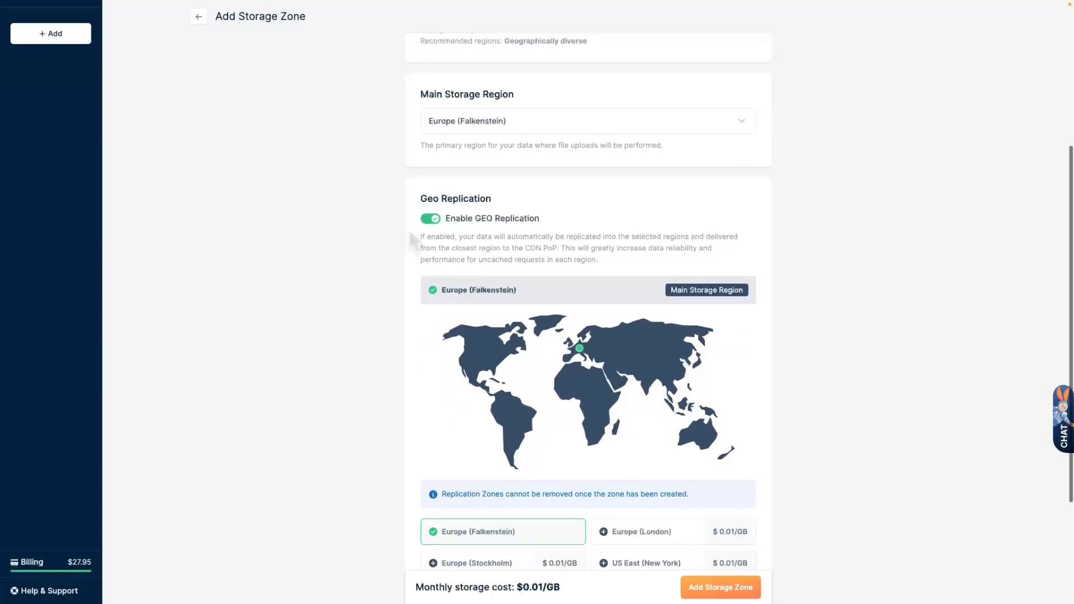
pyautogui.click(431, 220)
pyautogui.scroll(-1, 381, 285)
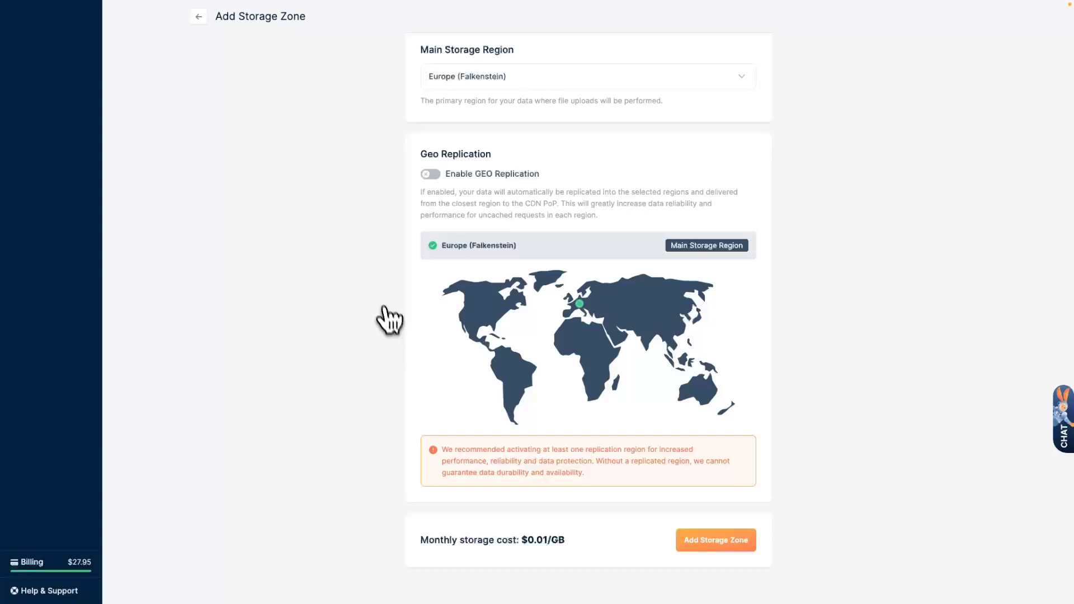
pyautogui.click(716, 540)
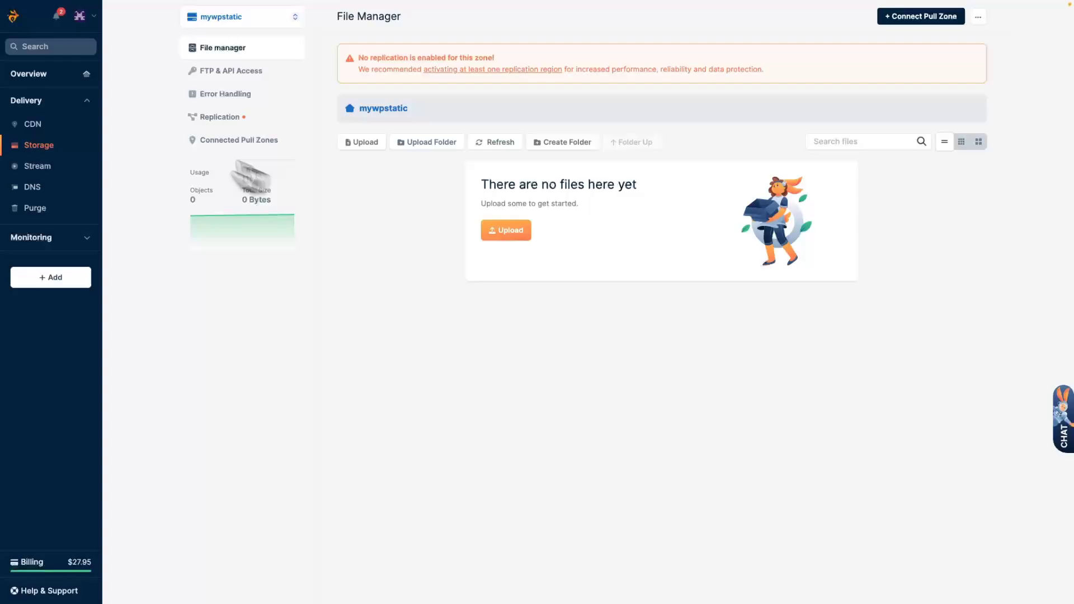
# - Add a pull zone named mywpstatic whose origin is the mywpstatic storage zone
pyautogui.click(33, 123)
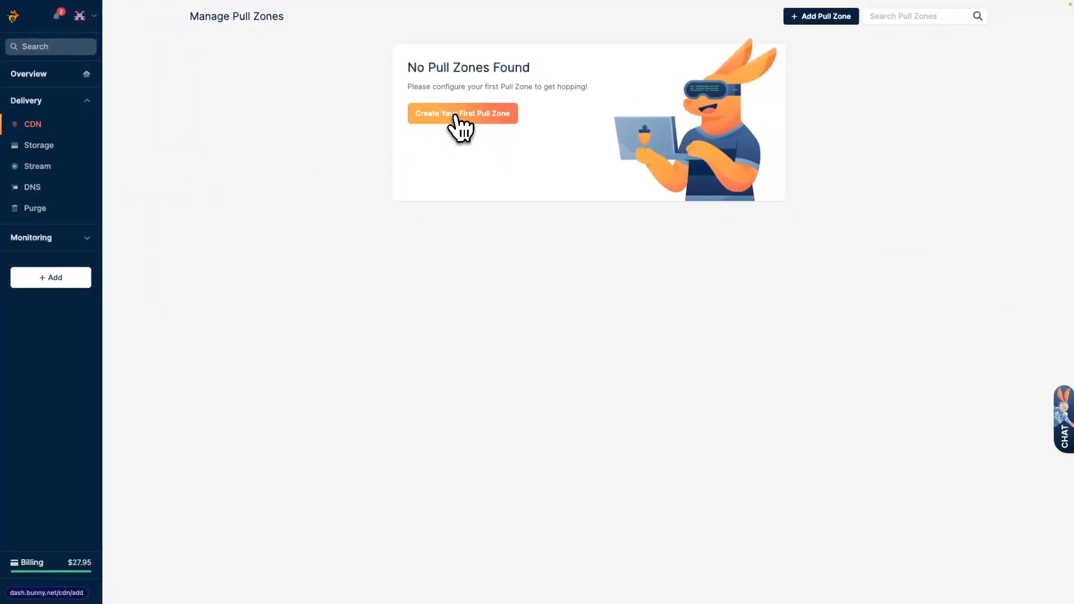
pyautogui.click(464, 117)
pyautogui.click(457, 94)
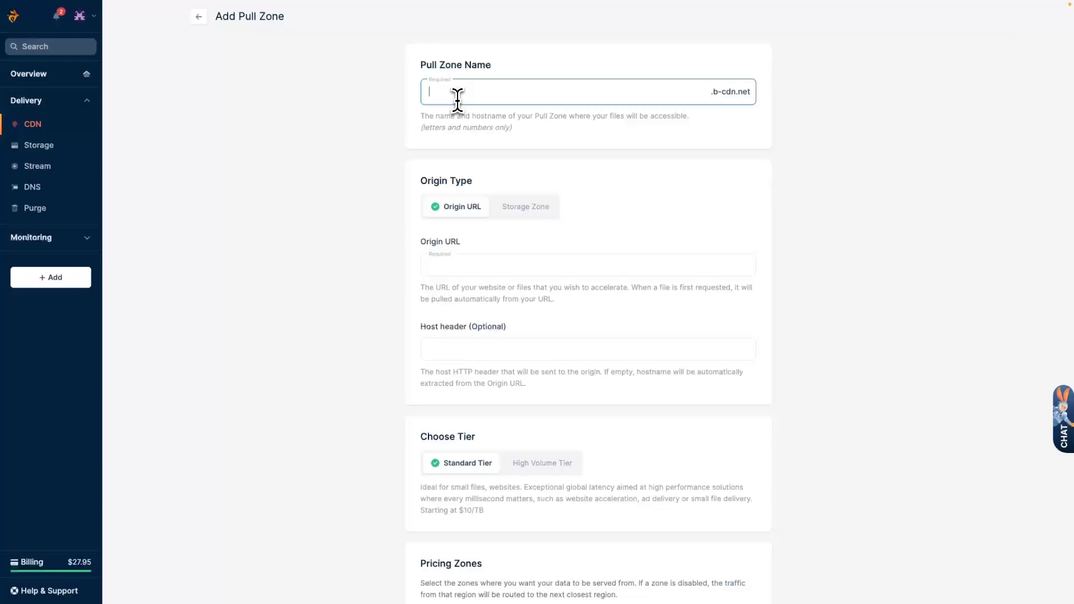
pyautogui.write('mywpstatic')
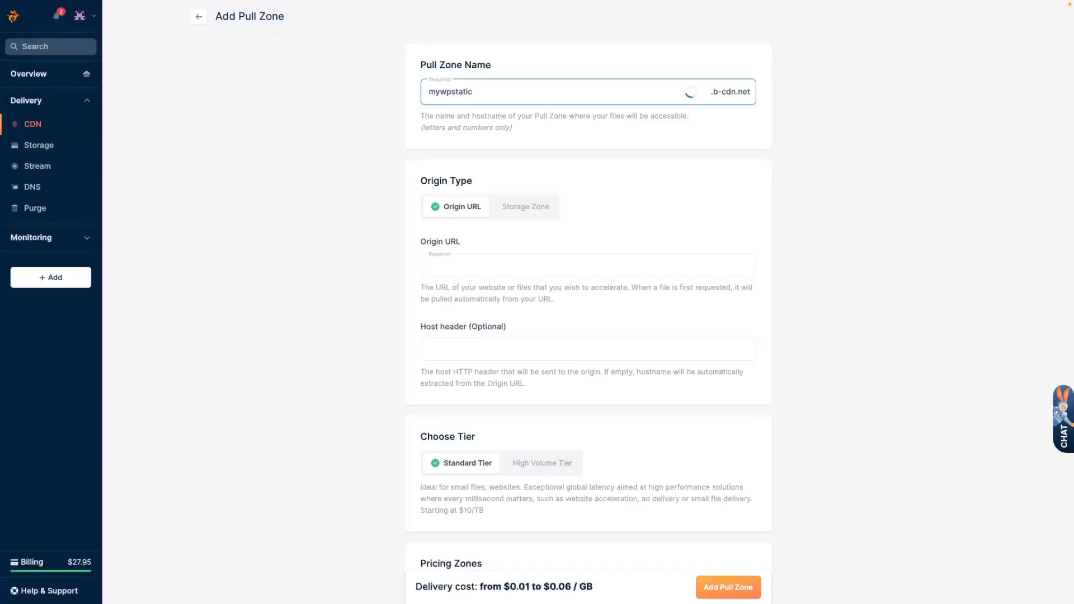
pyautogui.click(525, 207)
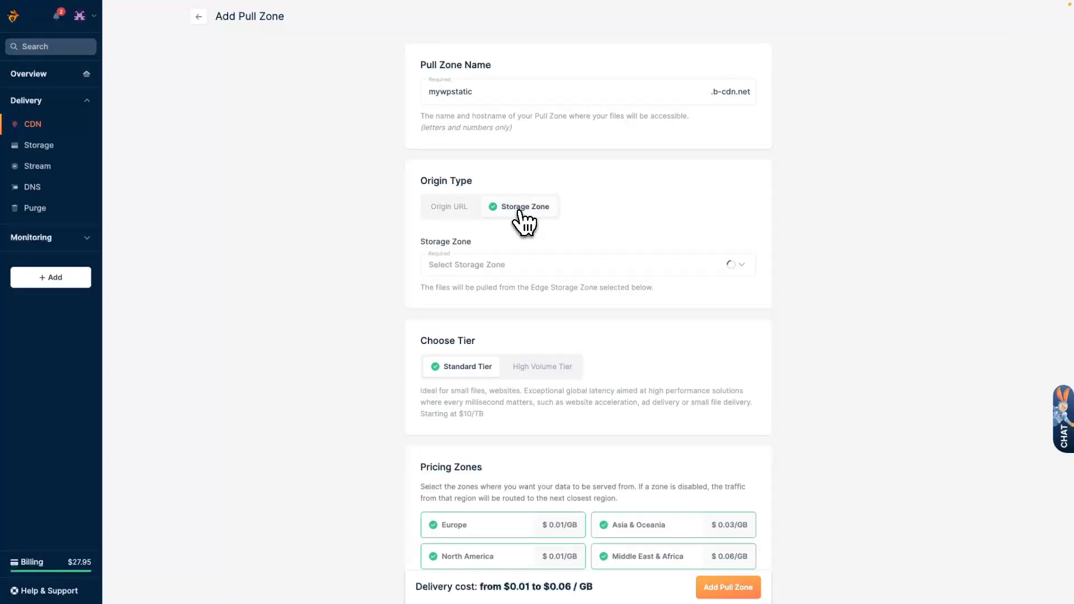
pyautogui.click(489, 265)
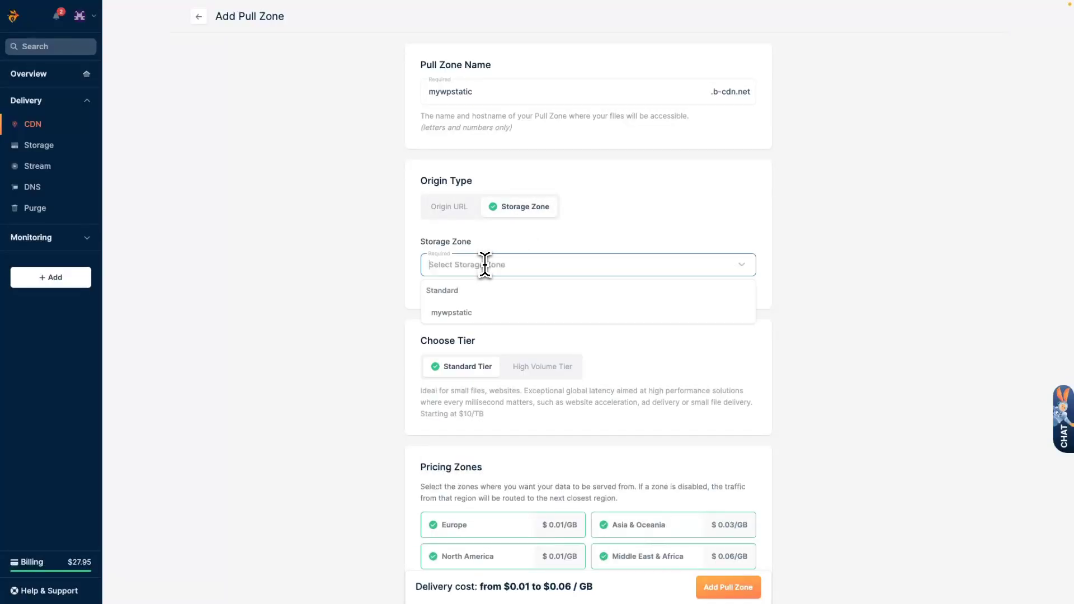
pyautogui.click(463, 314)
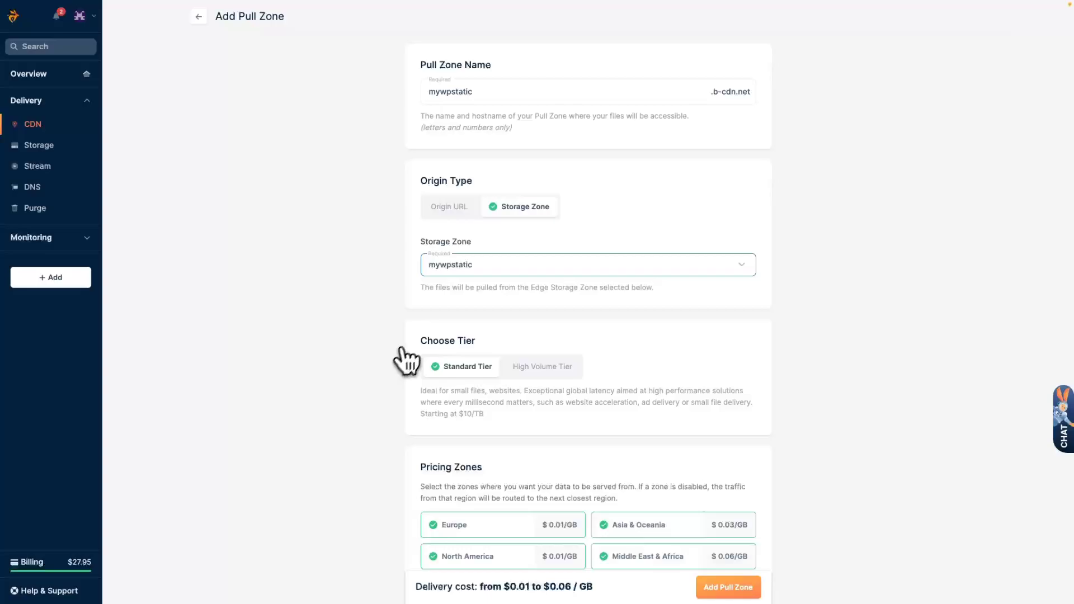
pyautogui.scroll(-3, 404, 361)
pyautogui.scroll(-2, 403, 361)
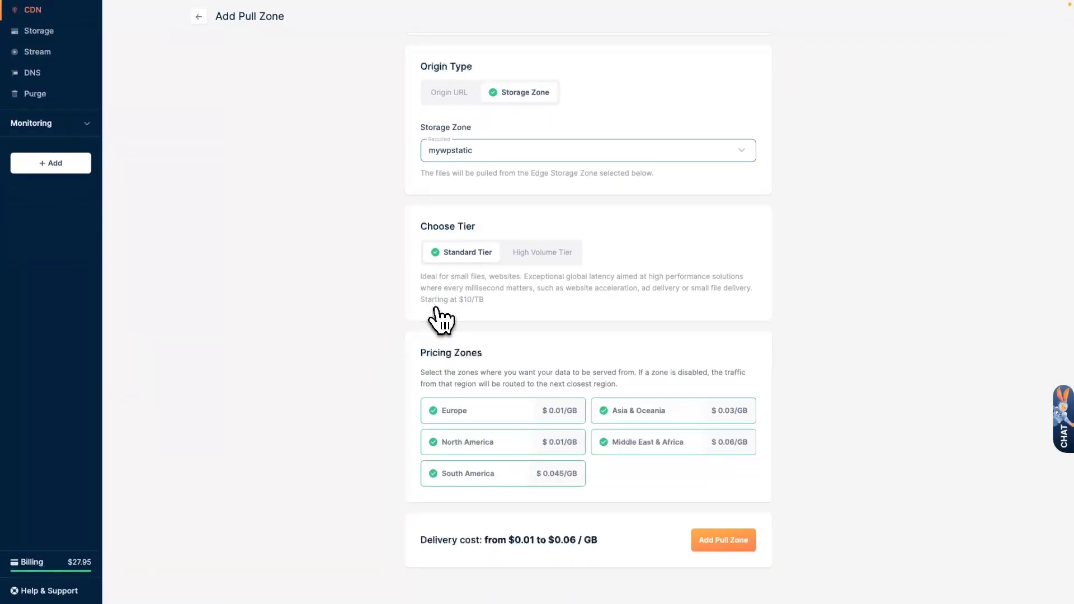
pyautogui.click(717, 546)
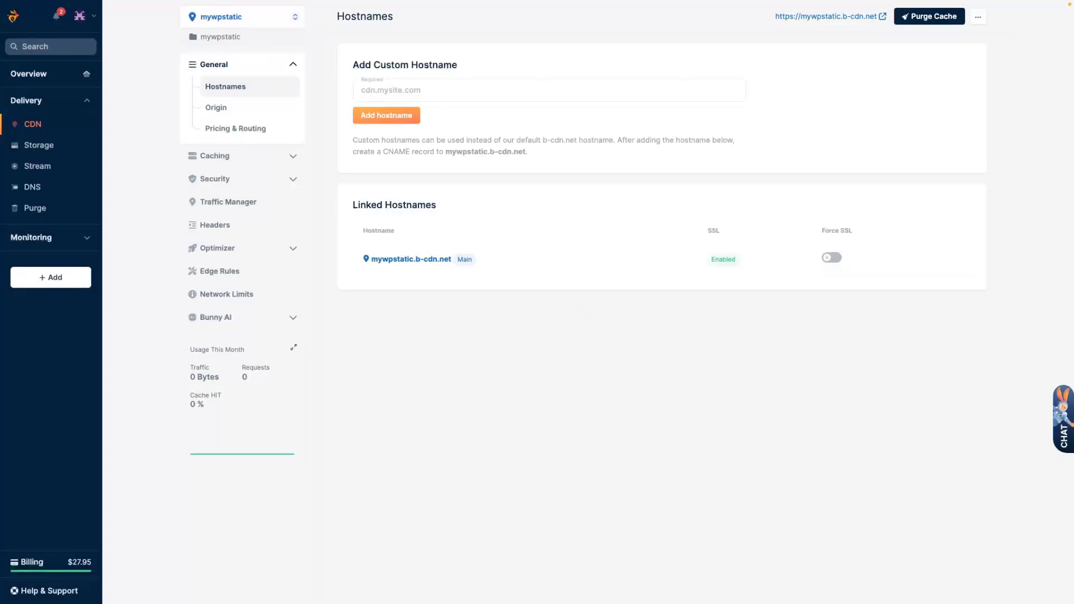
# - Reveal the bunny.net account API key from Edit account details for the plugin
pyautogui.hotkey('alt', 'Tab')
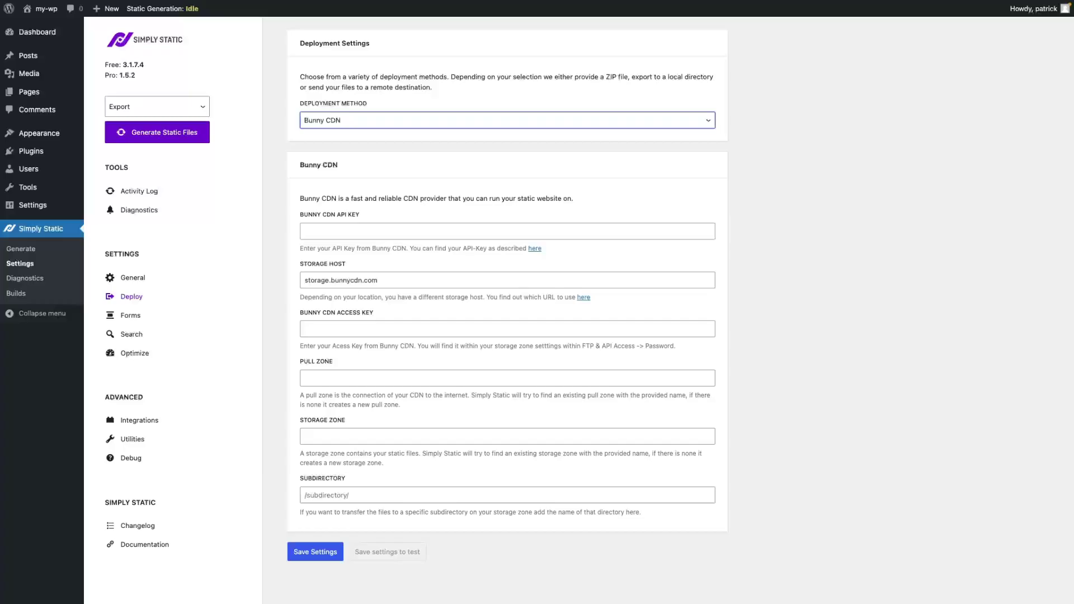
pyautogui.hotkey('alt', 'Tab')
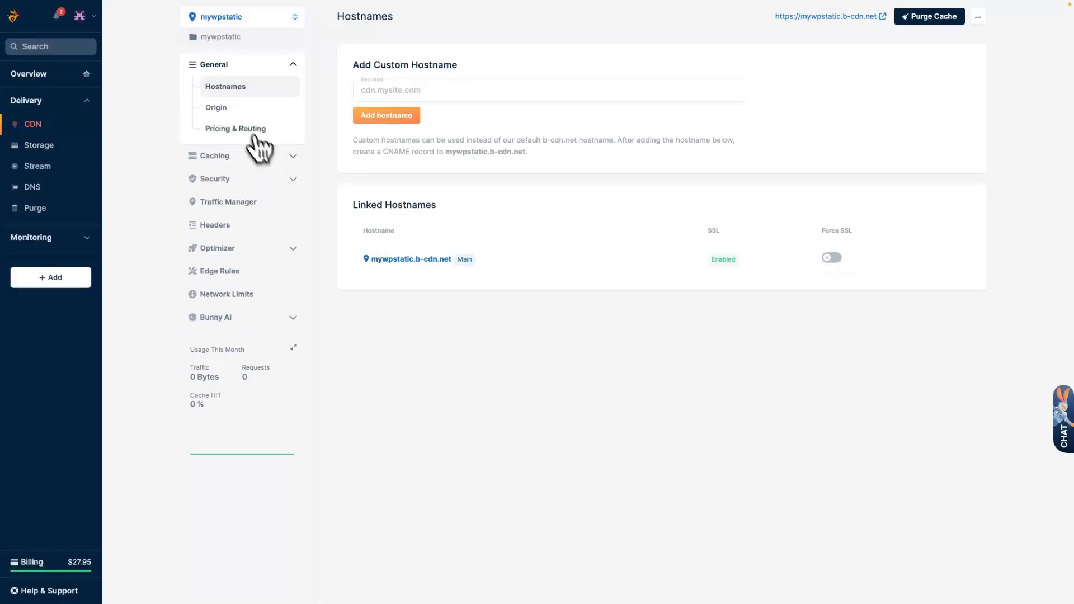
pyautogui.click(80, 16)
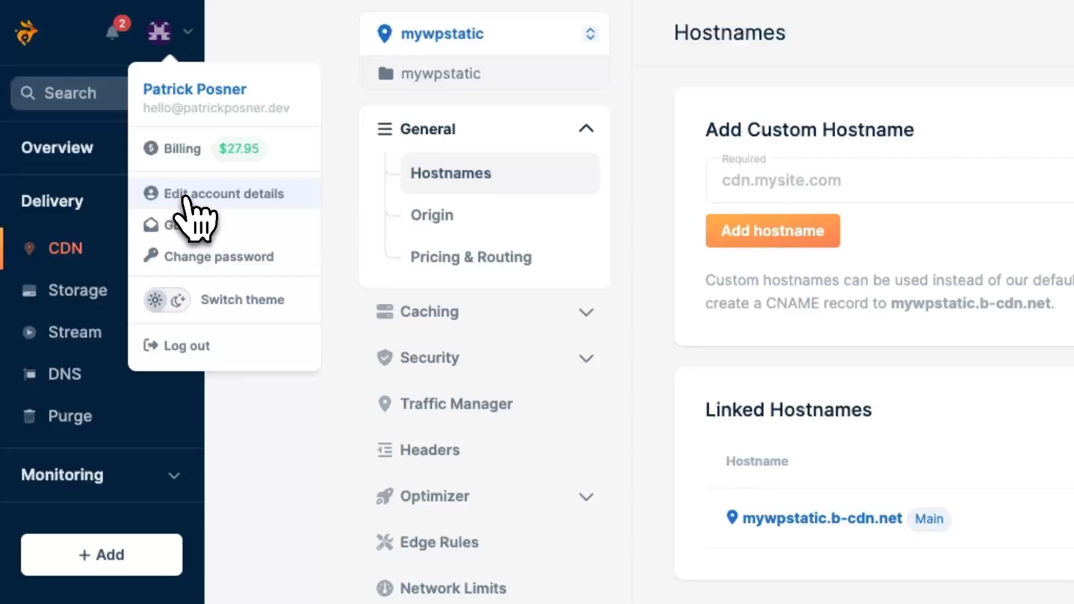
pyautogui.click(189, 194)
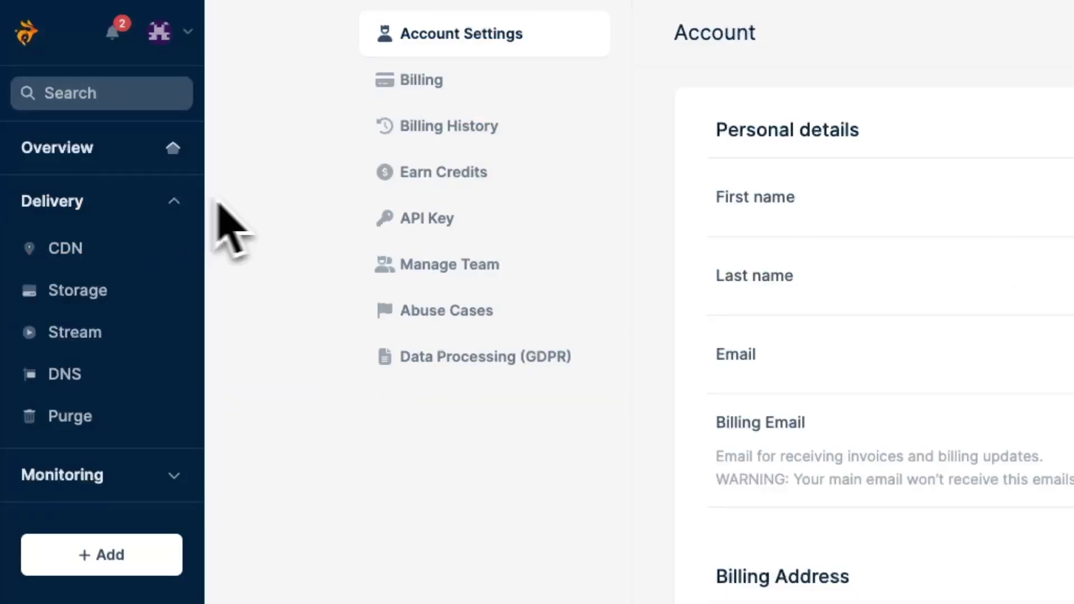
pyautogui.click(418, 228)
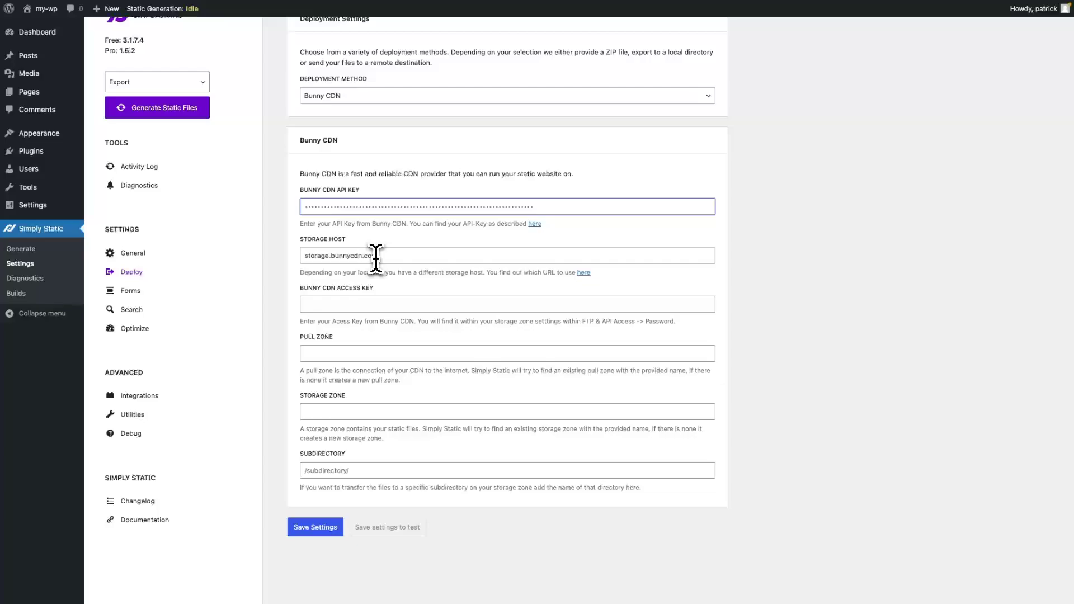
# - Copy the mywpstatic storage zone's FTP & API Access password into the Bunny CDN access key
pyautogui.hotkey('ctrl', 'Tab')
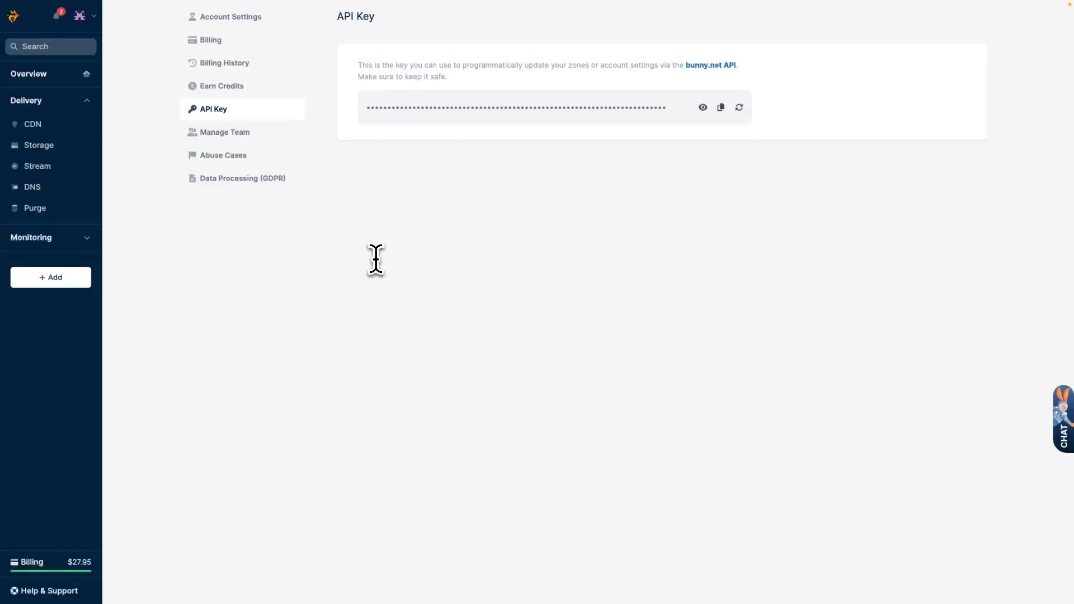
pyautogui.click(38, 144)
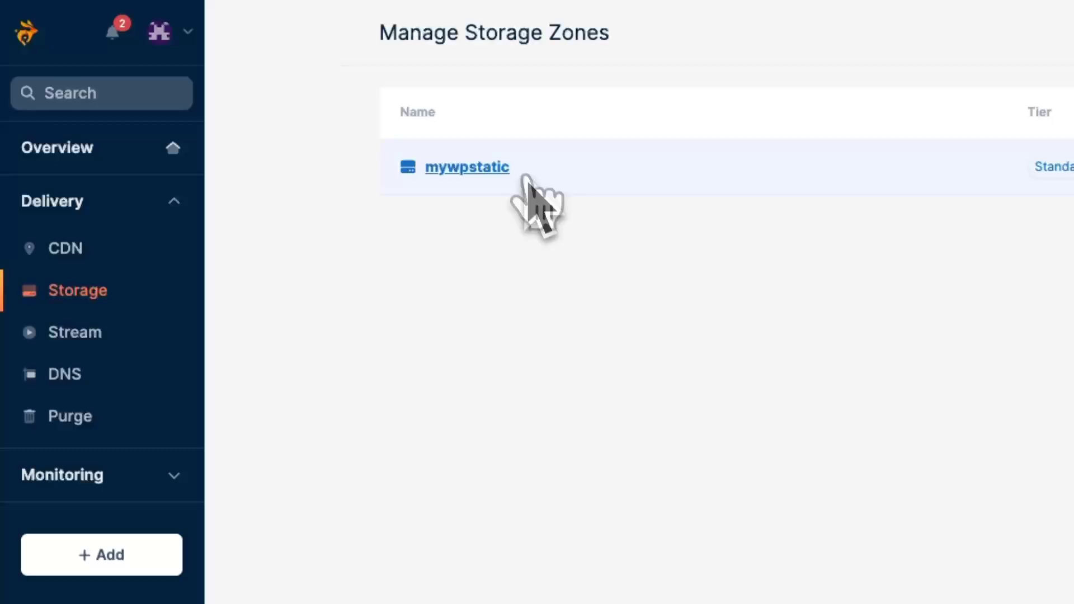
pyautogui.click(467, 167)
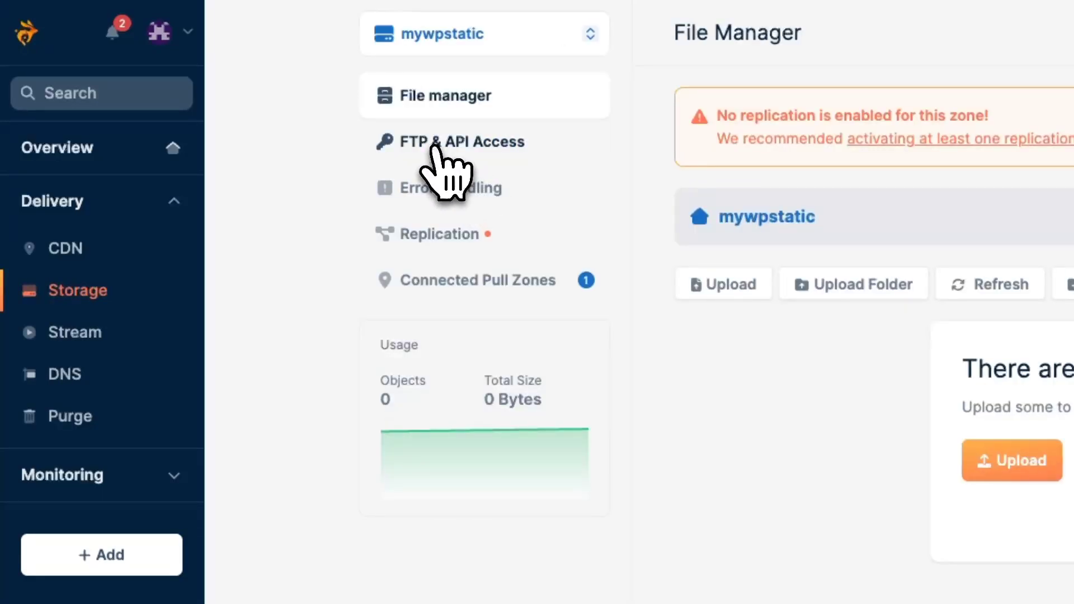
pyautogui.click(444, 147)
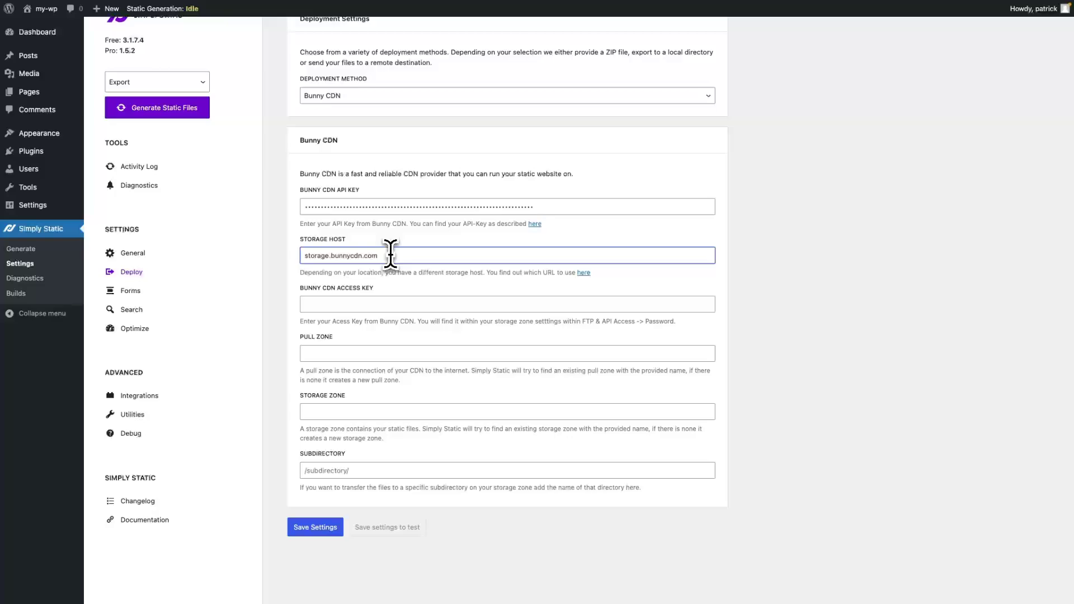
pyautogui.hotkey('alt', 'Tab')
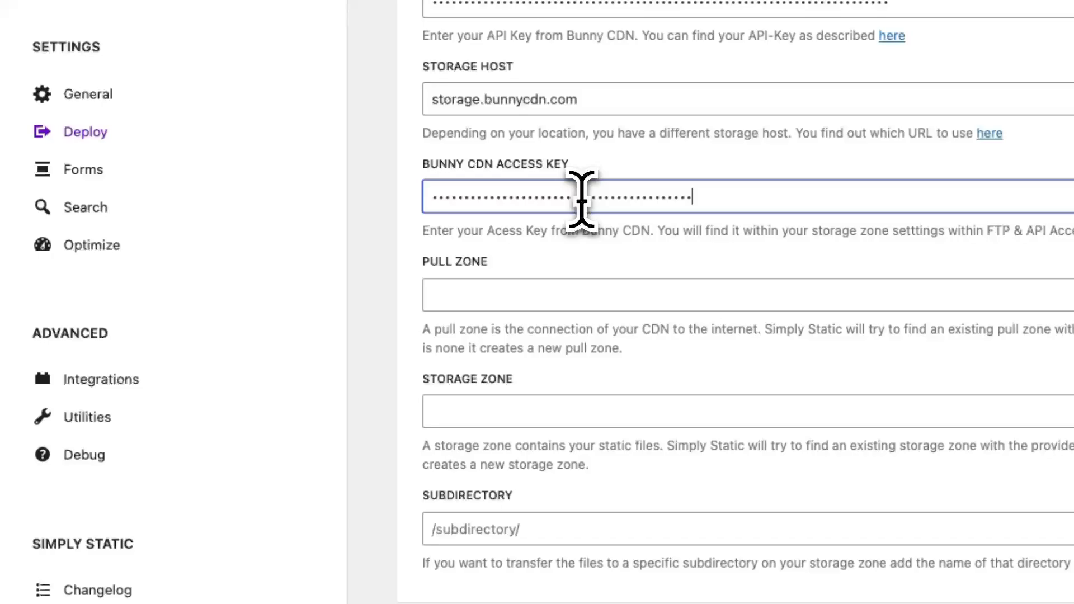
# - Enter mywpstatic as both pull zone and storage zone and save the deployment settings
pyautogui.click(527, 294)
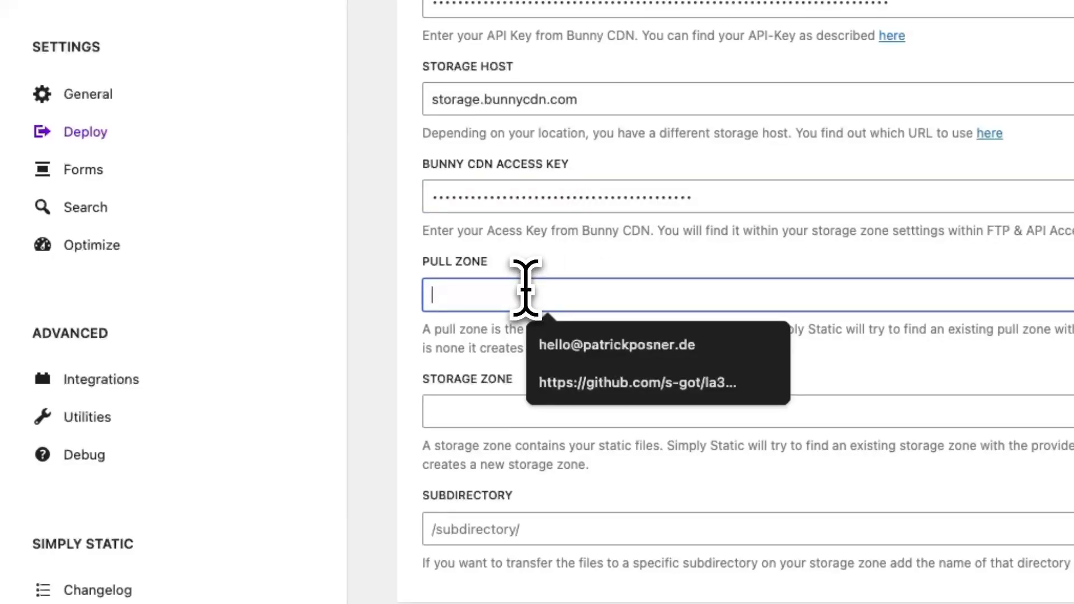
pyautogui.write('mywpstatic')
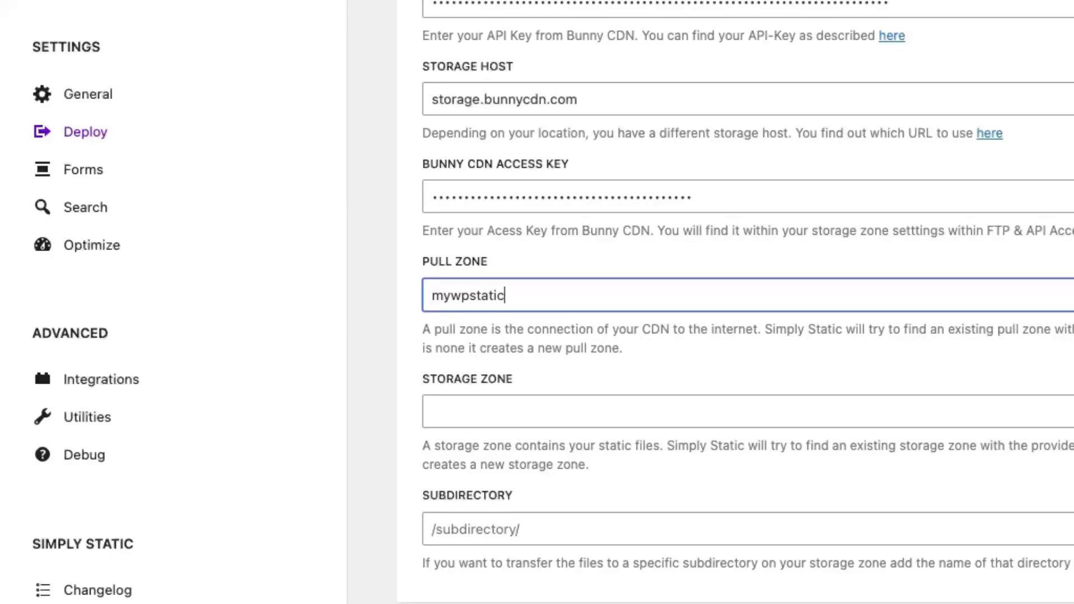
pyautogui.hotkey('ctrl', 'a')
pyautogui.hotkey('ctrl', 'c')
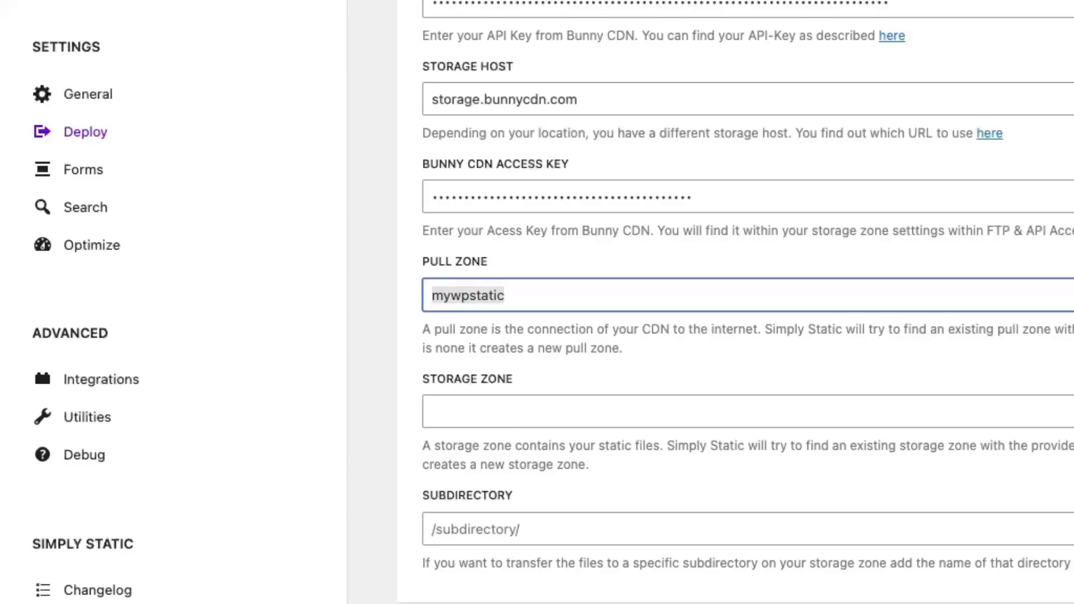
pyautogui.click(474, 411)
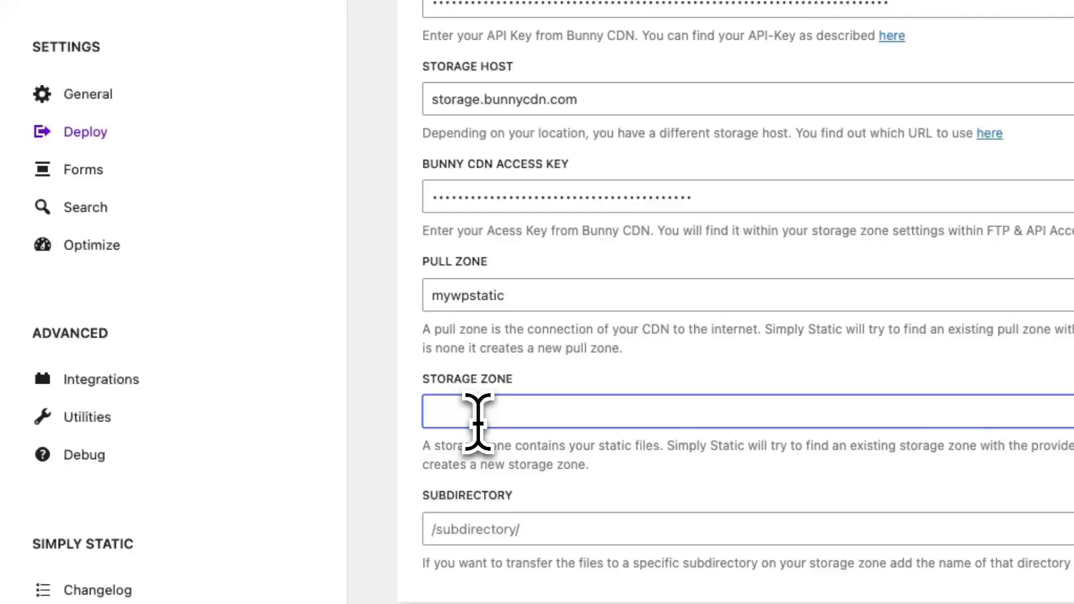
pyautogui.hotkey('ctrl', 'v')
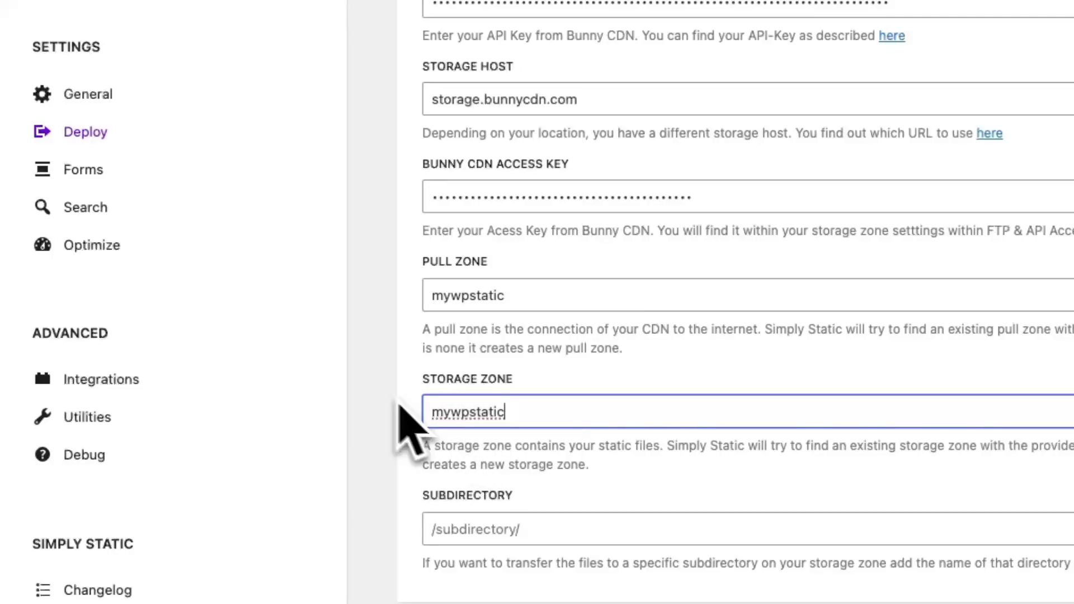
pyautogui.click(394, 423)
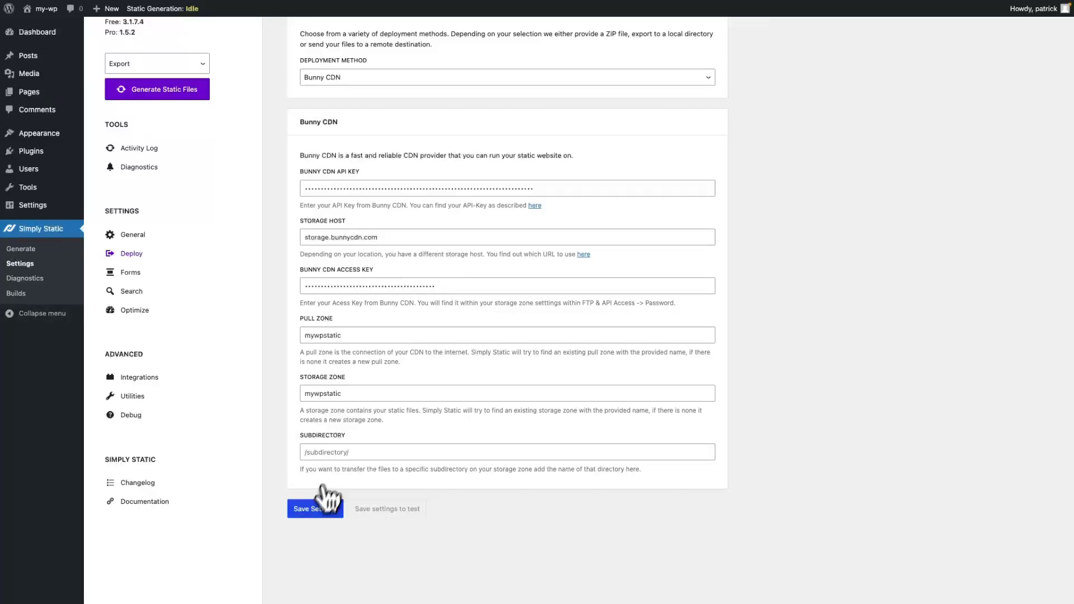
pyautogui.click(315, 509)
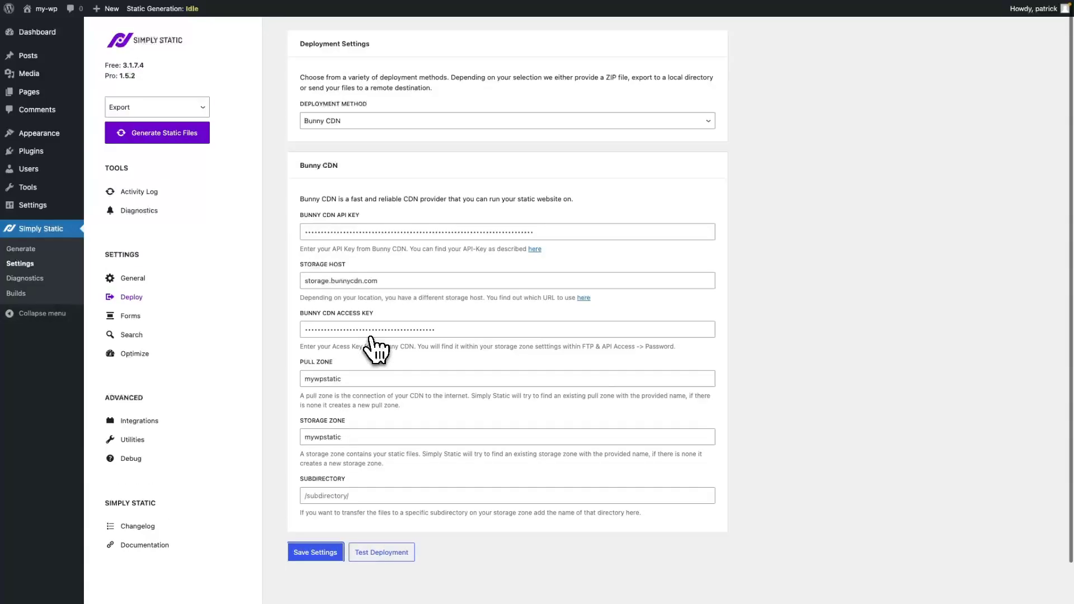
# - Generate static files from the Activity Log until all 97 files are uploaded
pyautogui.click(136, 192)
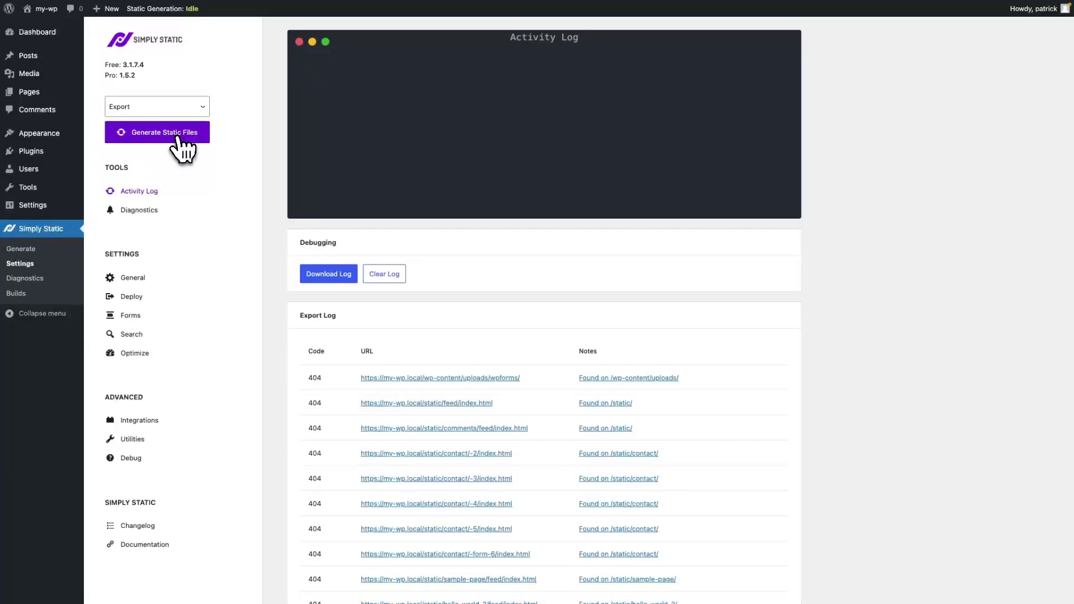
pyautogui.click(164, 132)
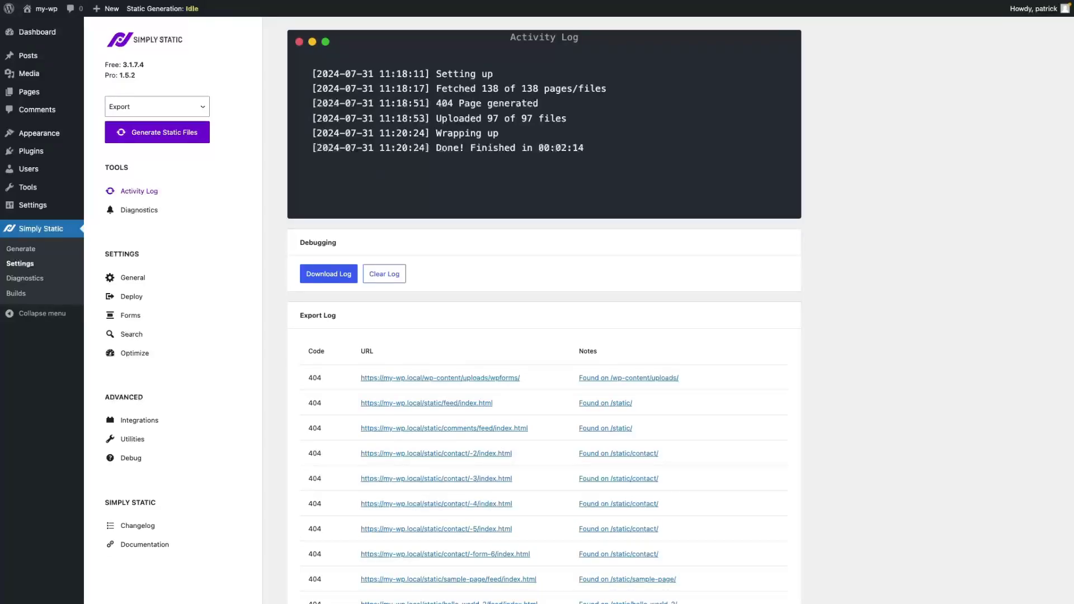
# - Verify the exported site folders and index.html in the mywpstatic storage zone
pyautogui.hotkey('alt', 'Tab')
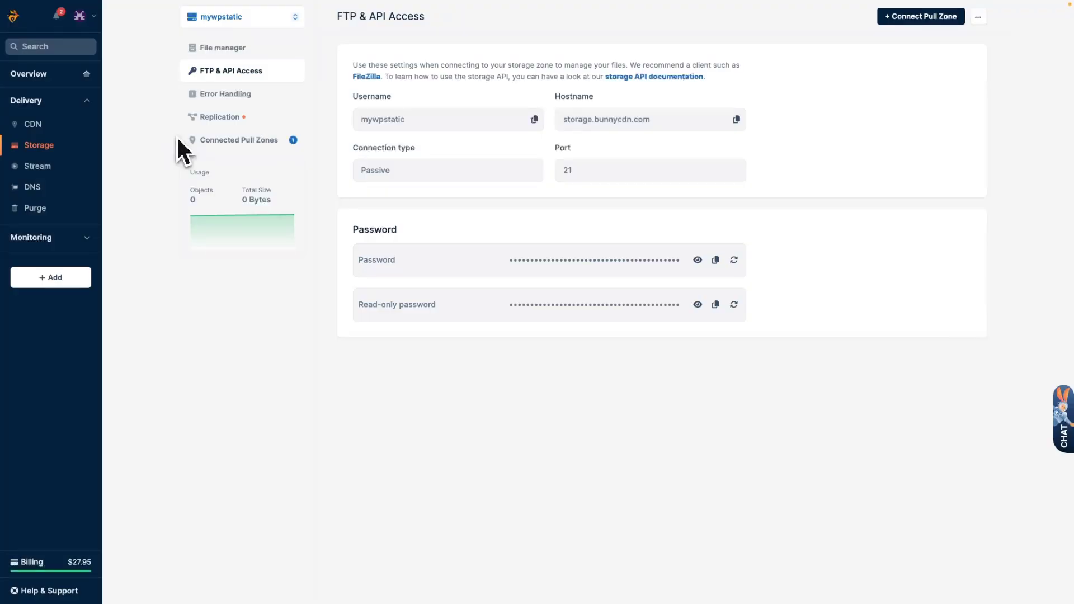
pyautogui.click(39, 145)
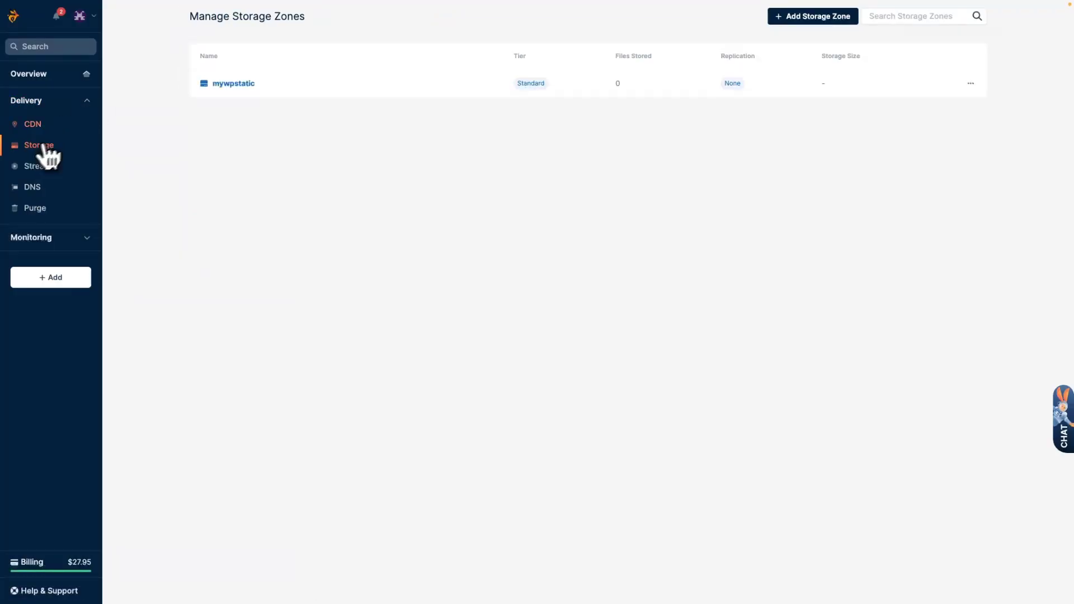
pyautogui.click(234, 85)
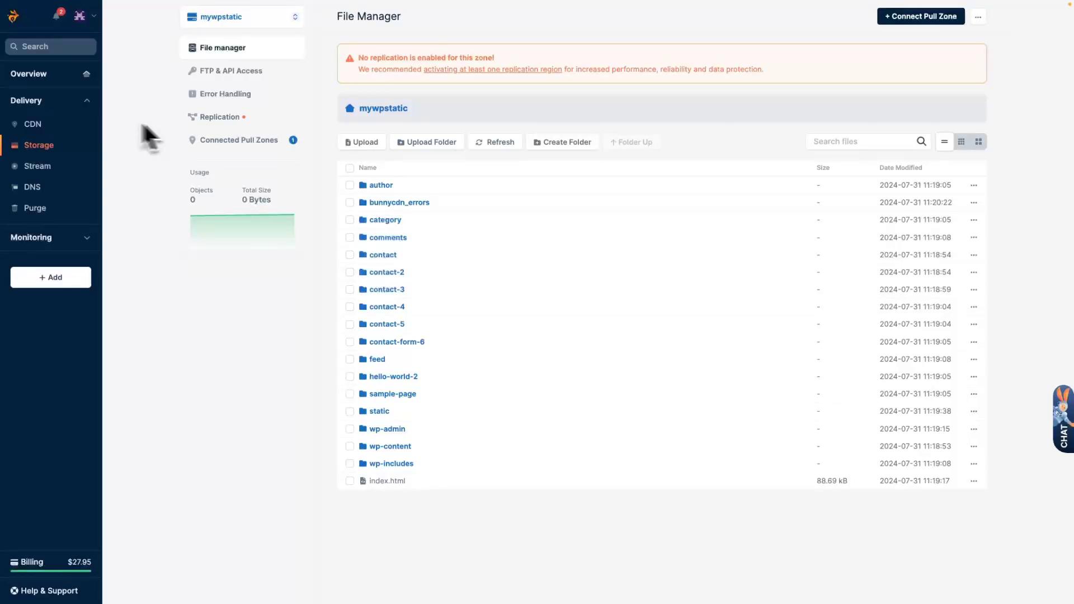
# - Go to the mywpstatic pull zone to view its hostnames
pyautogui.click(33, 125)
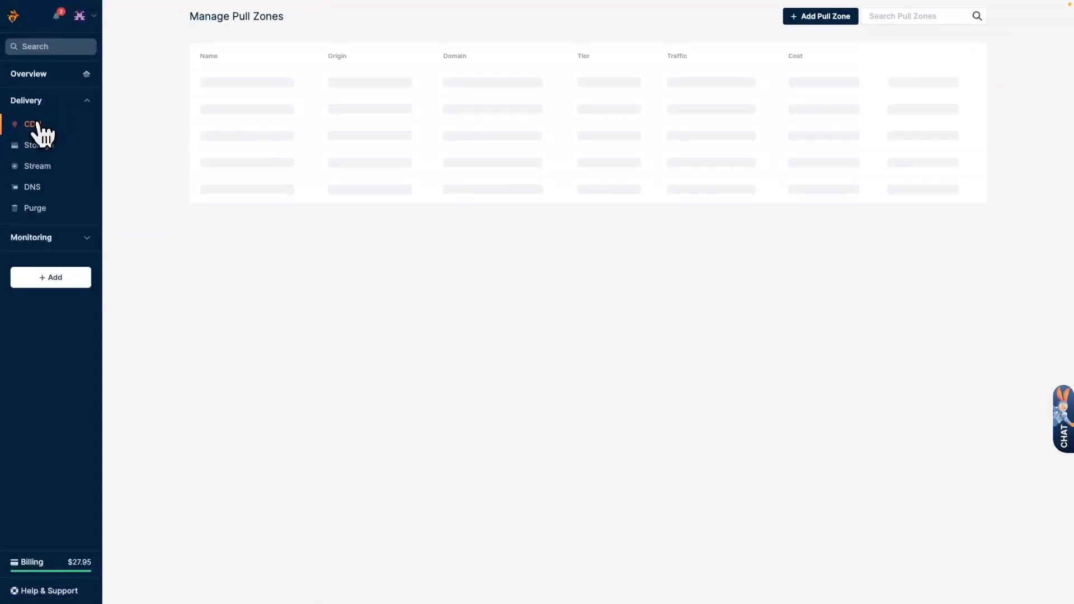
pyautogui.click(239, 84)
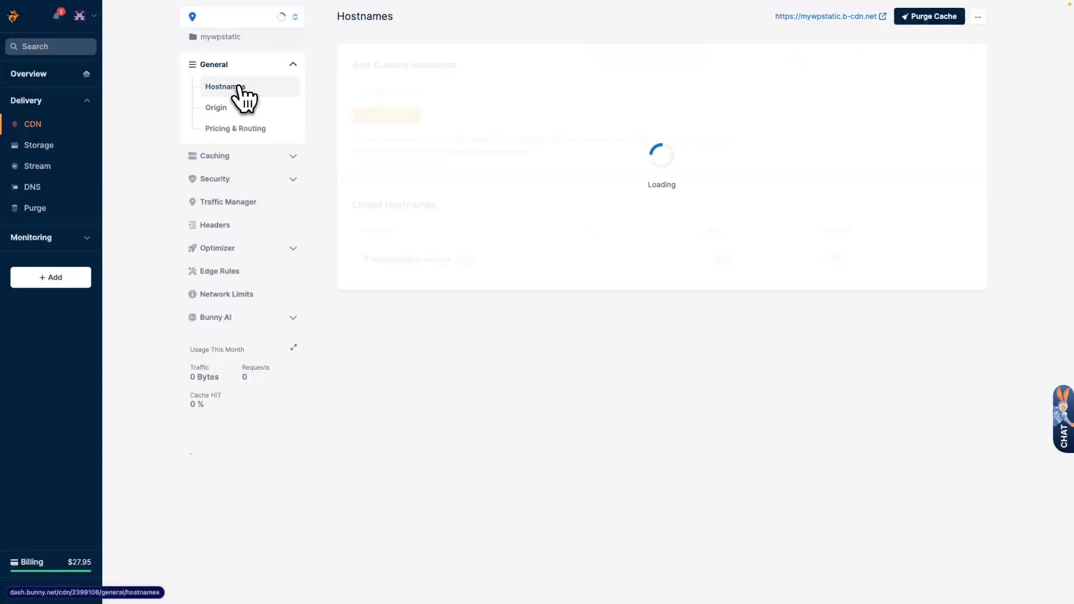